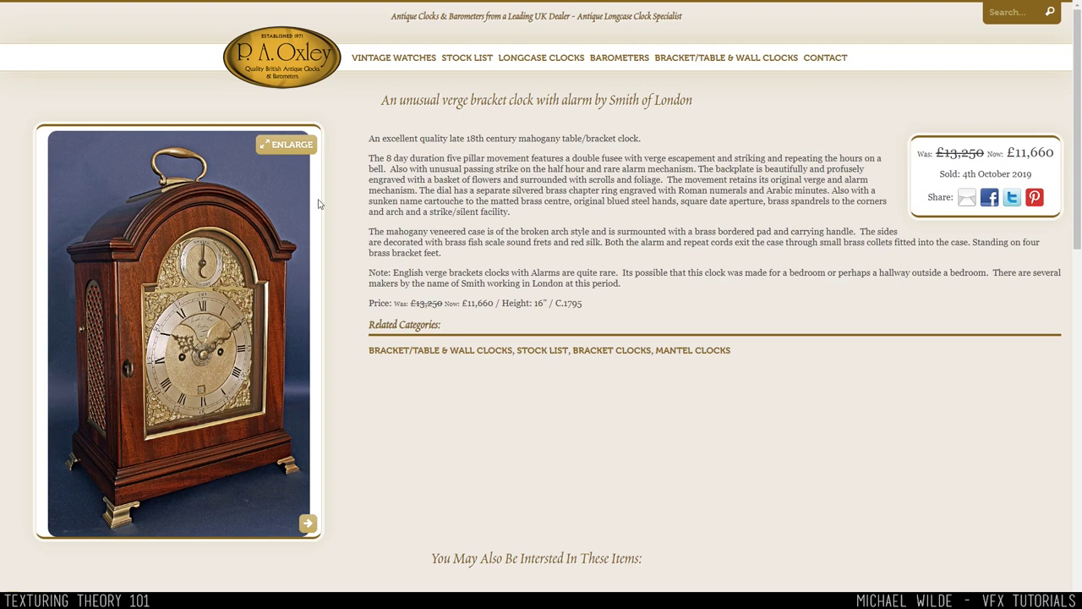
Enlarge the P.A. Oxley clock photo into the gallery to view the engraved brass backplate close-up
click(309, 147)
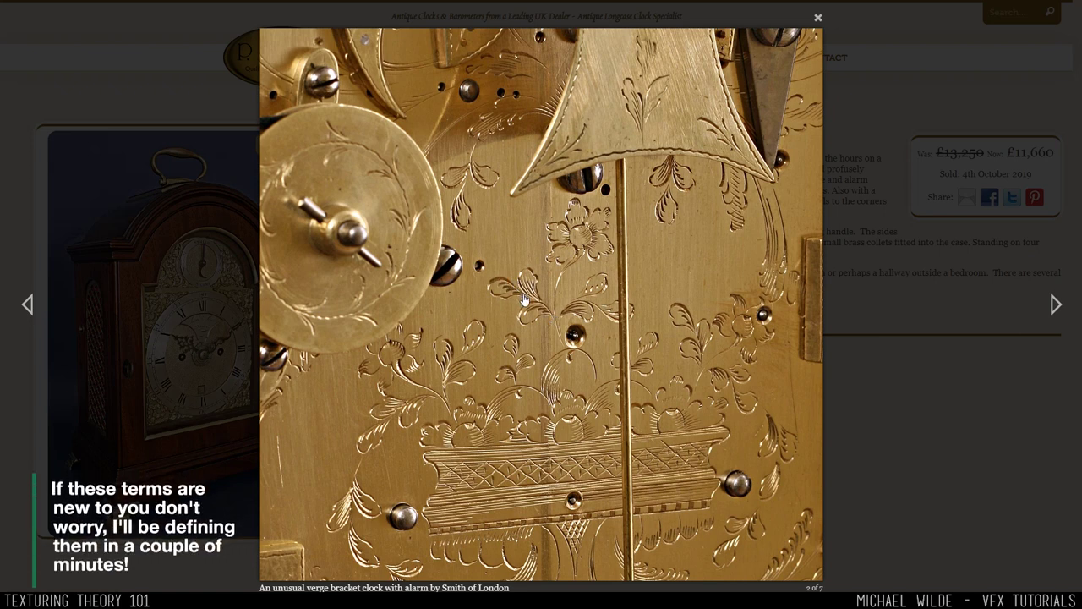
Step through the clock photos from the side view and front view to the silvered dial close-up
click(598, 92)
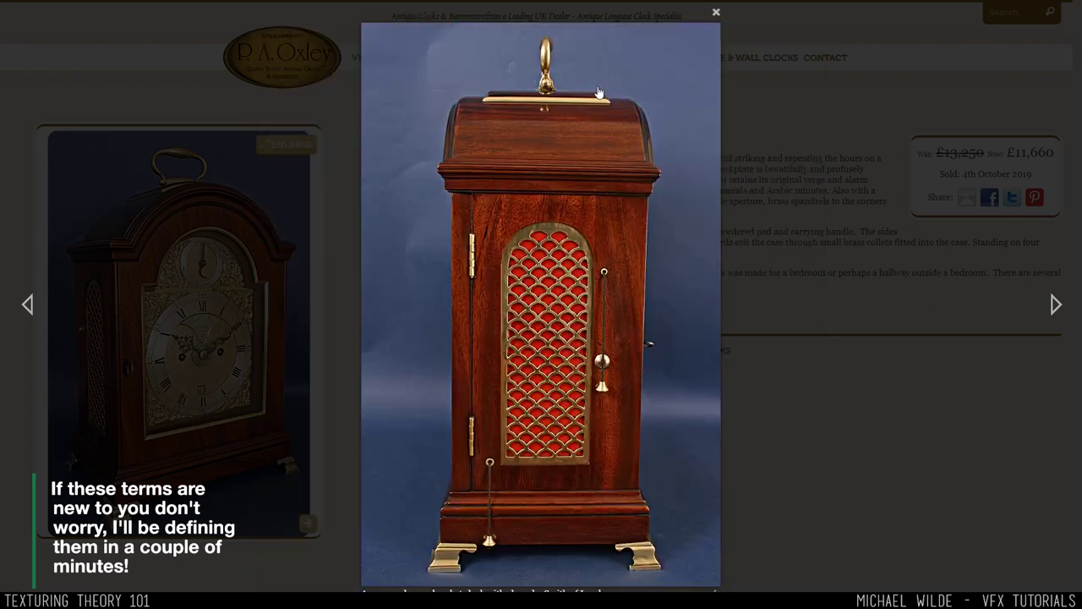
click(598, 91)
click(598, 91)
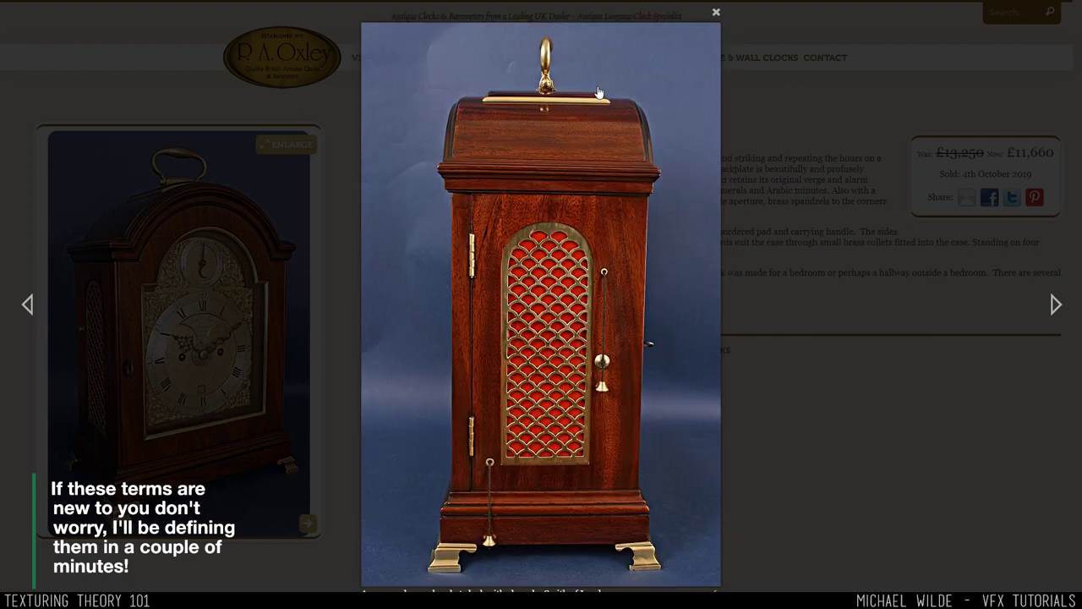
click(546, 235)
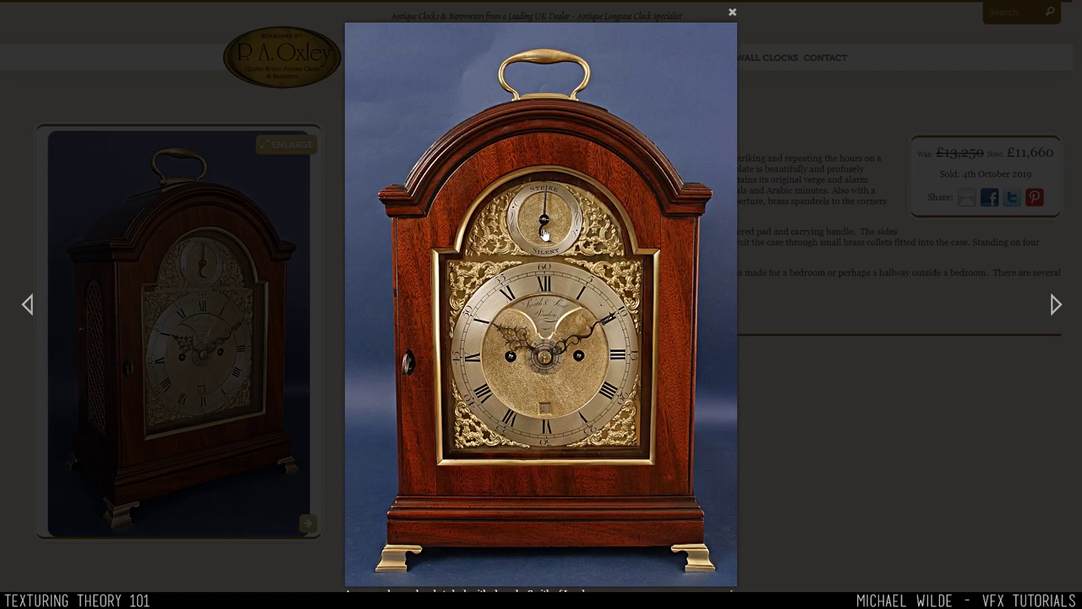
click(544, 234)
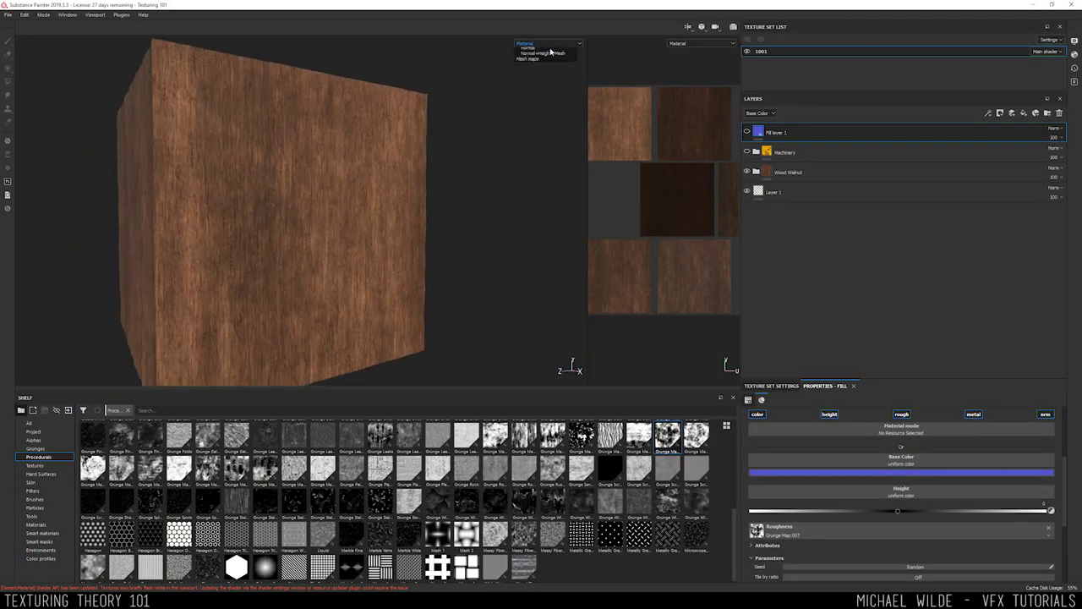
Show the walnut cube as Base Color, orbit around it, then make the Machinery group visible
click(533, 64)
alt+drag(486, 96, 342, 191)
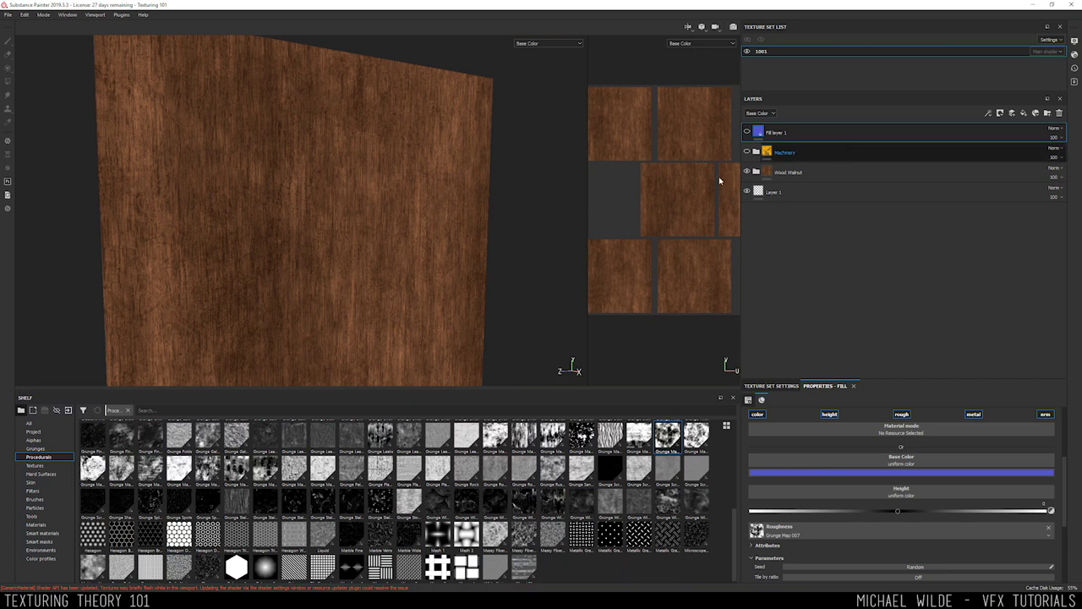
alt+drag(474, 211, 376, 153)
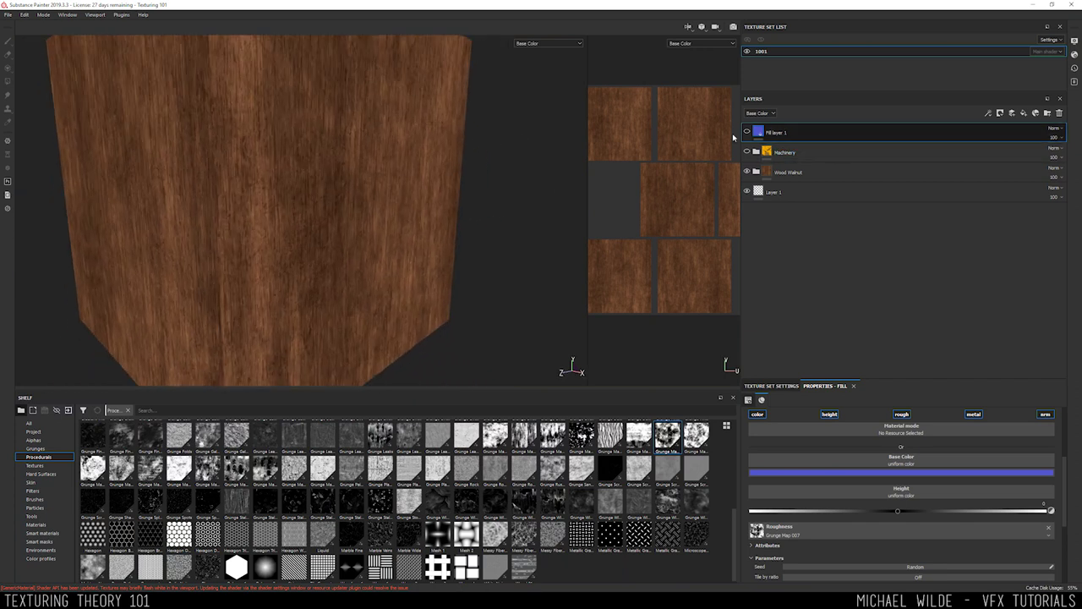
click(747, 152)
View the cube's yellow Machinery grunge fully shaded in Material mode from an angle
click(554, 45)
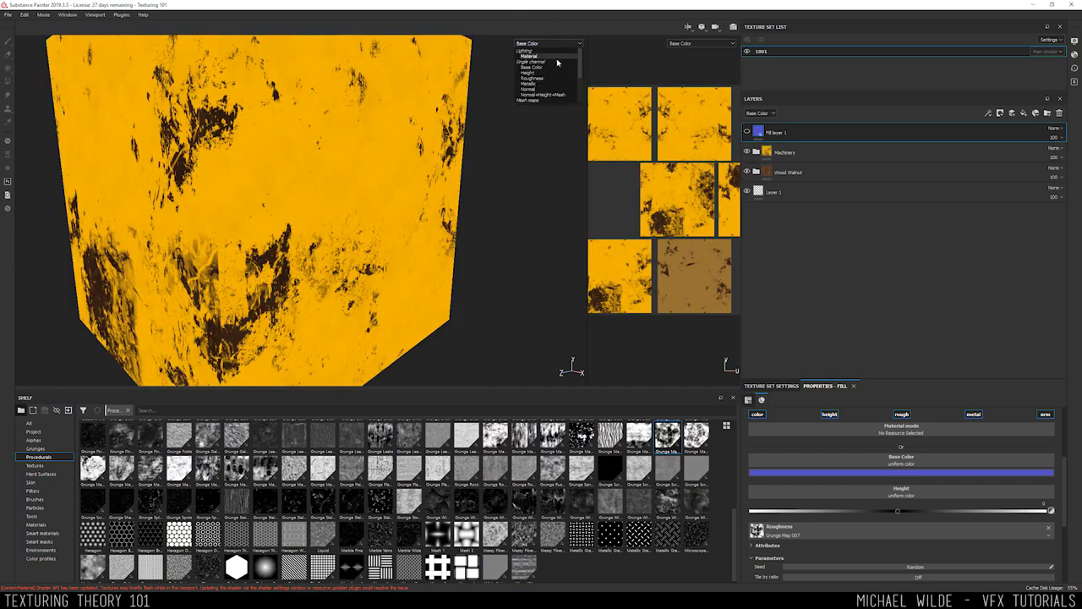
click(558, 61)
alt+drag(288, 140, 248, 193)
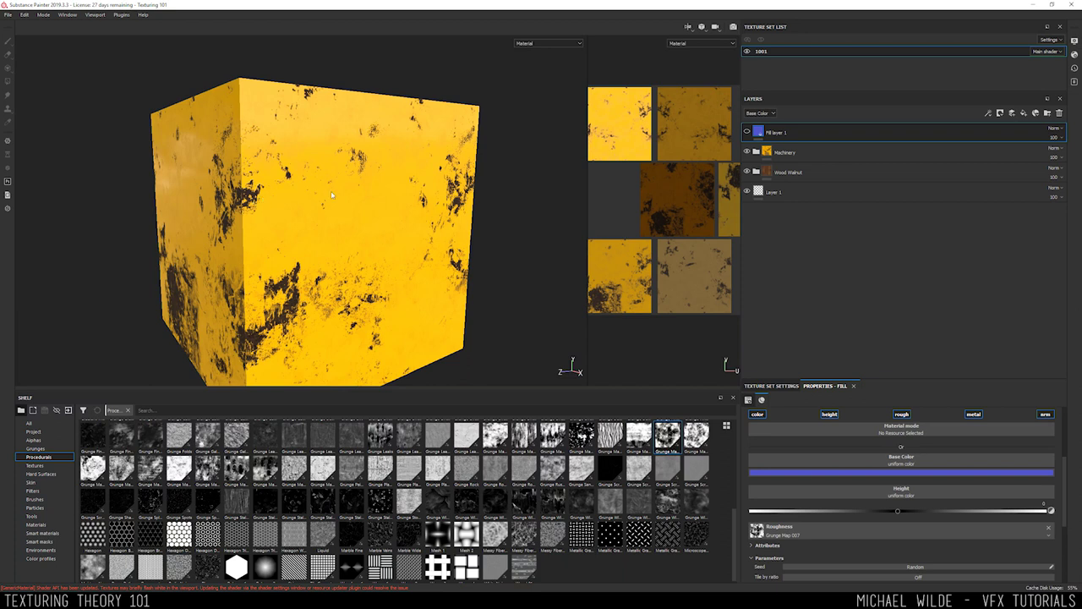
Switch the viewport back to Base Color and turn the cube to a face-on angle
click(546, 43)
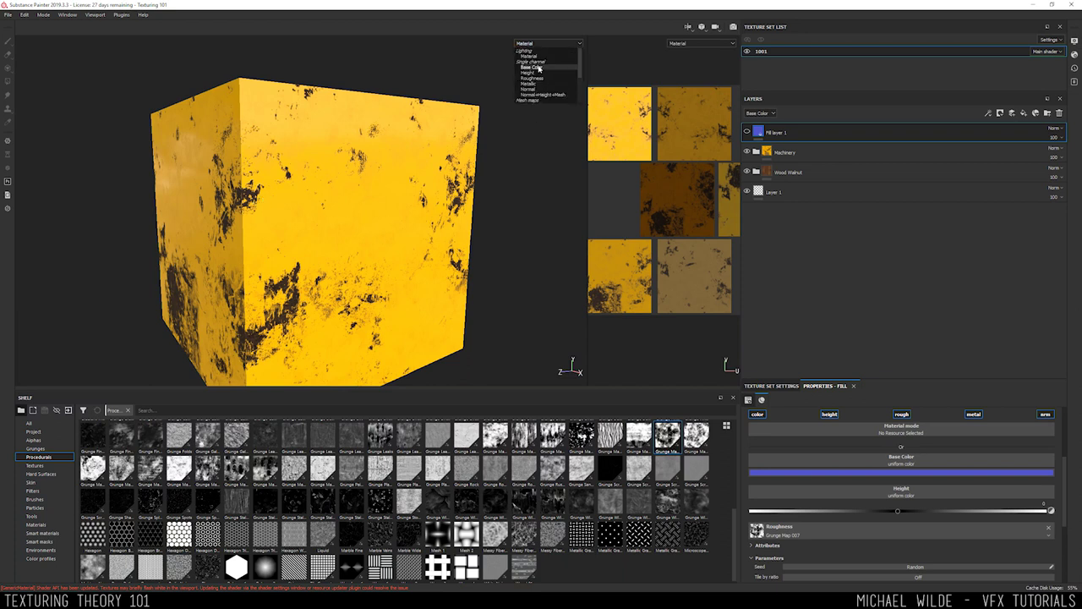
click(533, 70)
alt+drag(245, 169, 279, 191)
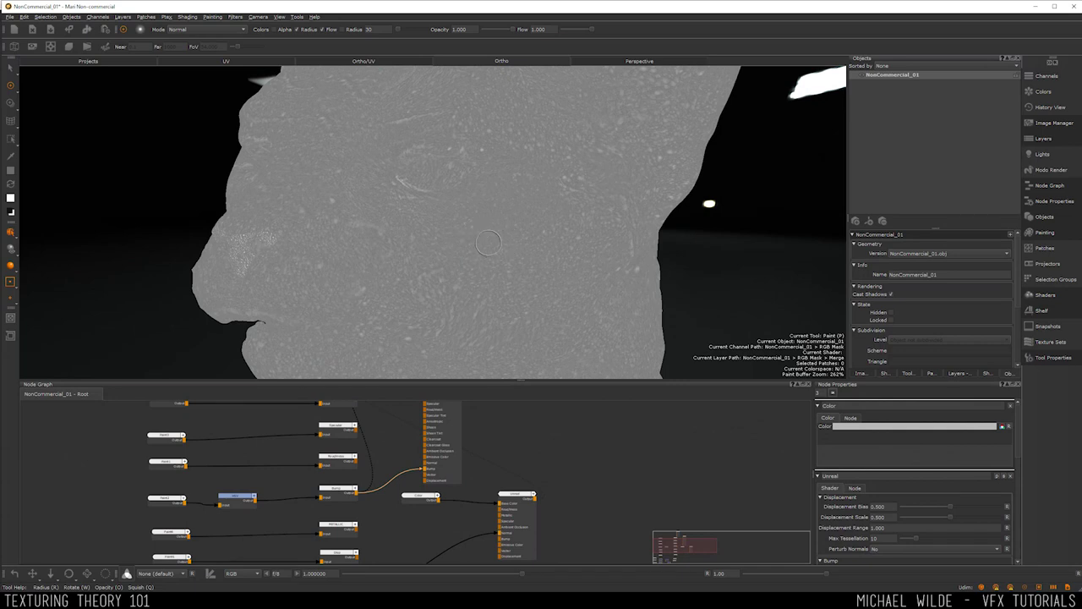
Scroll and pan the Node Graph to bring the shader inputs into view
scroll(524, 251, up, 6)
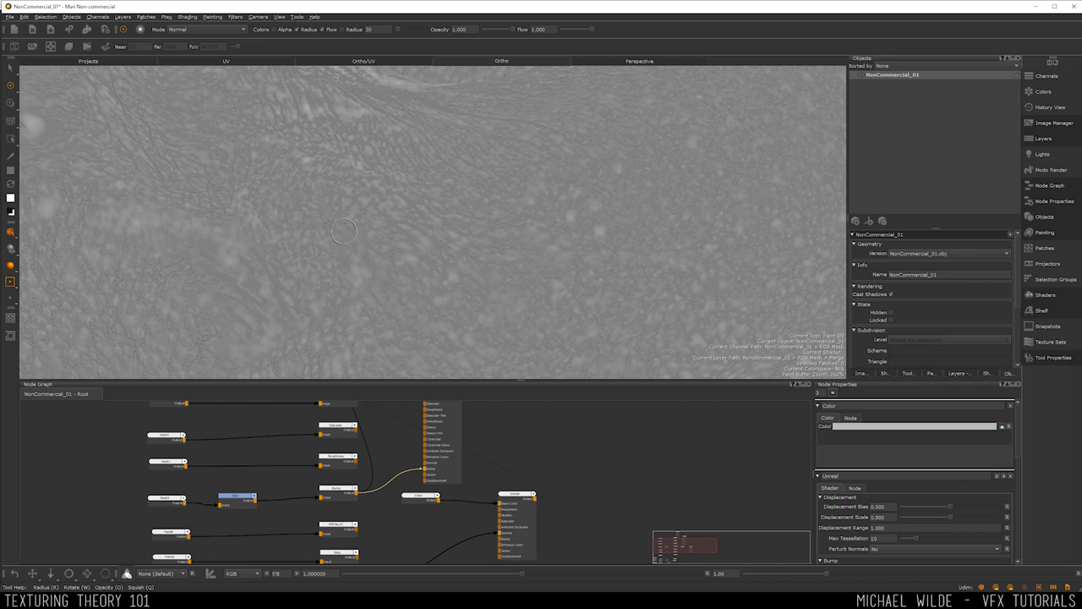
scroll(295, 223, down, 3)
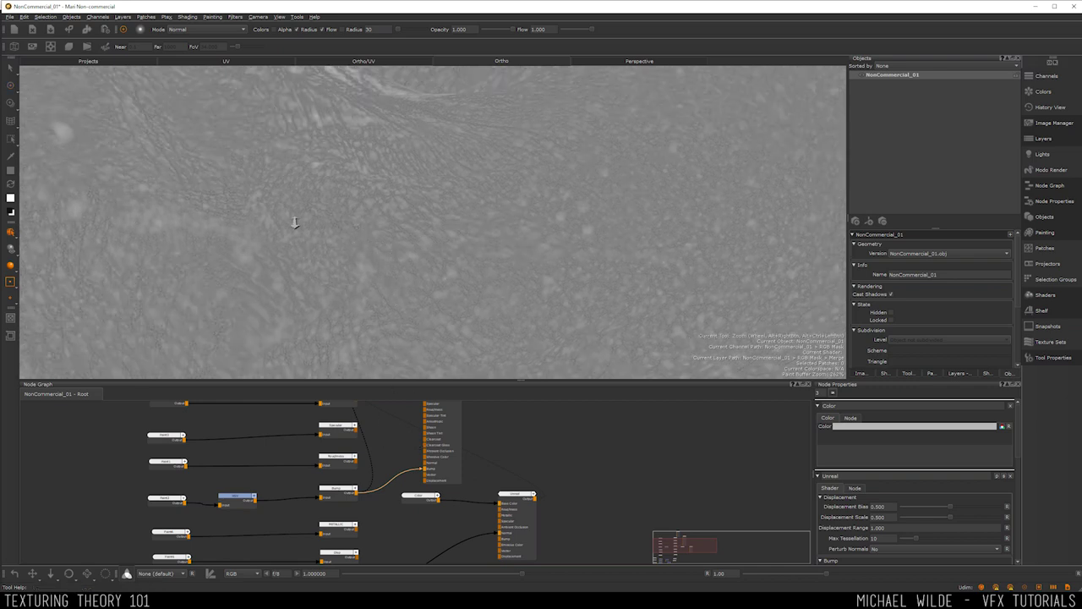
scroll(336, 236, up, 2)
middle_drag(435, 398, 448, 440)
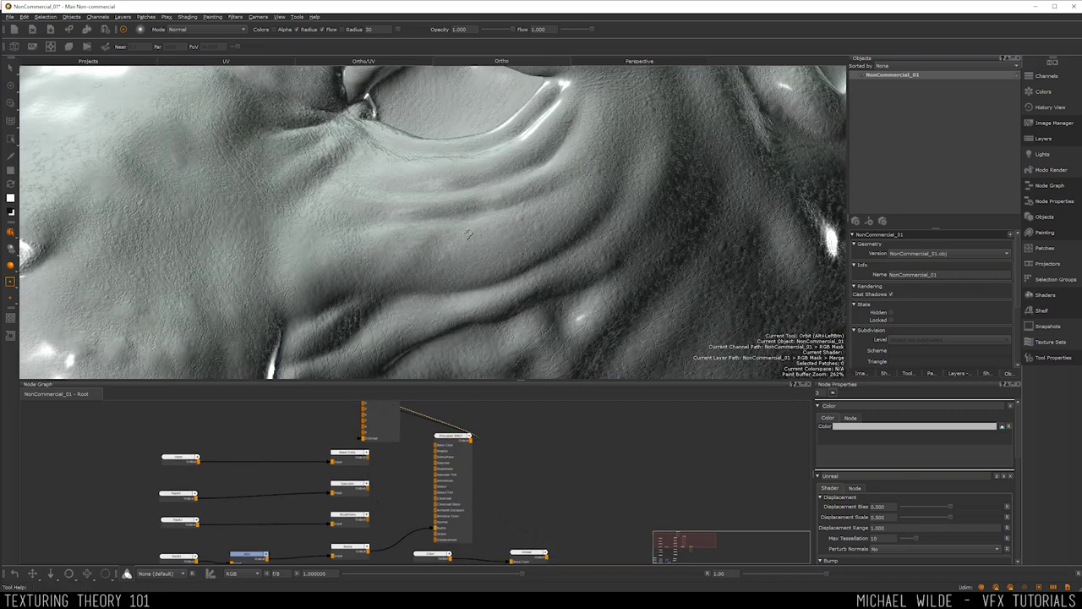
Orbit and zoom the viewport to a close front view of the cat's face and wrinkled eyes
mouse_move(406, 256)
alt+mouse_down()
mouse_move(306, 242)
mouse_move(362, 212)
mouse_move(372, 220)
alt+mouse_up()
scroll(306, 242, down, 3)
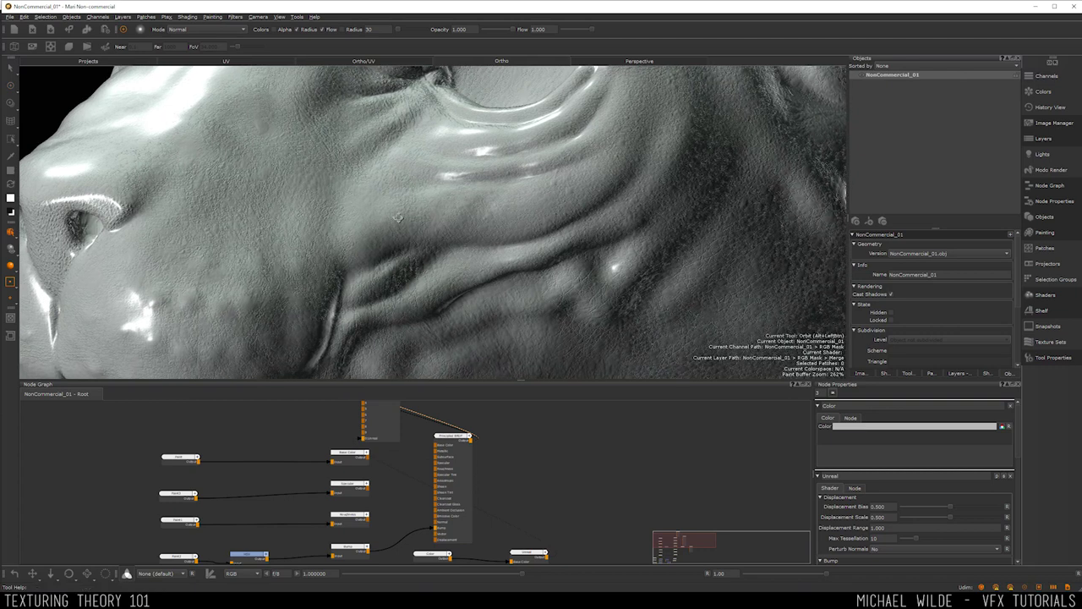
scroll(372, 220, up, 5)
scroll(406, 237, down, 6)
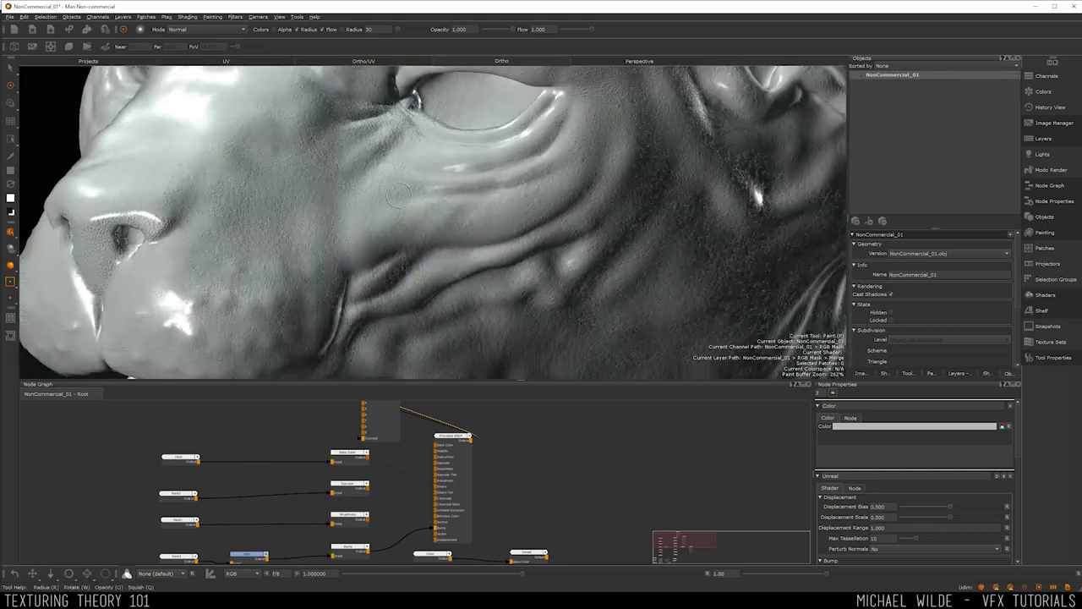
scroll(408, 239, up, 2)
alt+drag(408, 238, 387, 292)
scroll(328, 217, down, 4)
scroll(401, 237, up, 5)
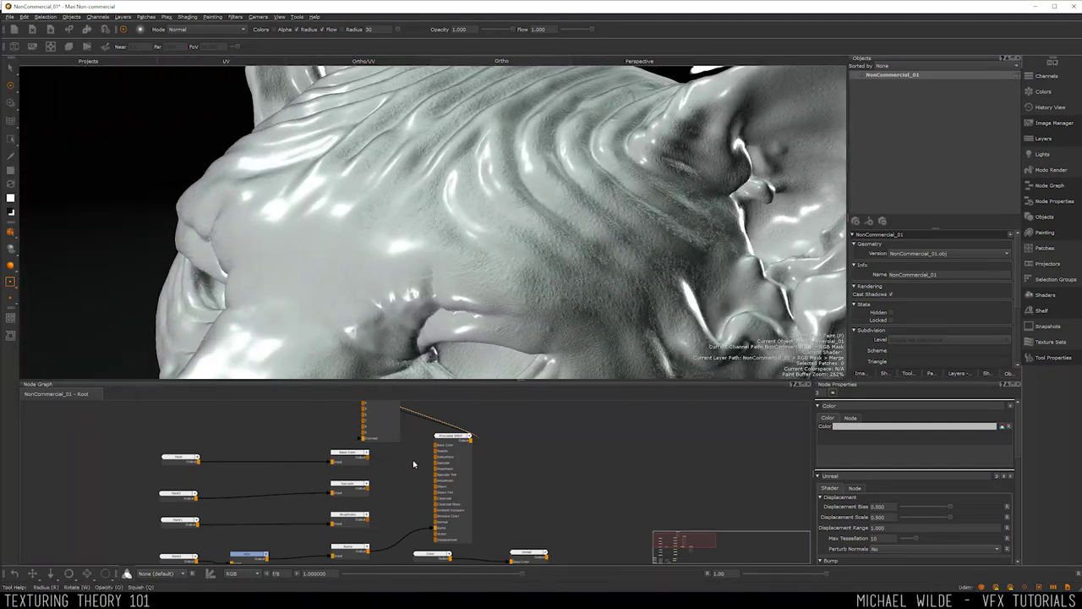
scroll(366, 415, down, 2)
scroll(381, 440, down, 3)
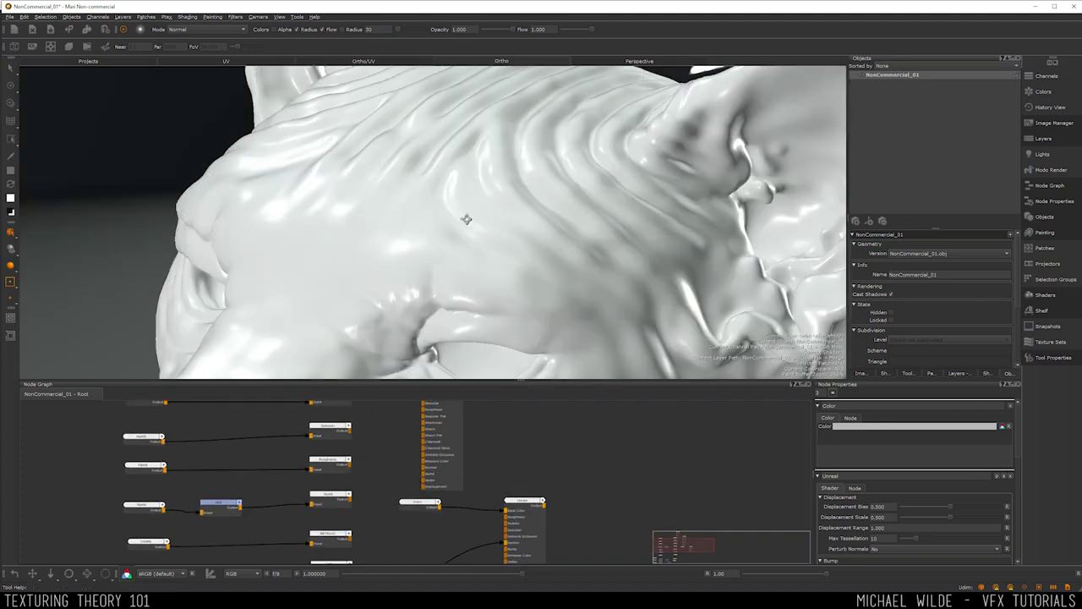
mouse_move(467, 217)
alt+mouse_down()
mouse_move(526, 214)
mouse_move(474, 178)
mouse_move(430, 126)
mouse_move(454, 230)
mouse_move(478, 235)
alt+mouse_up()
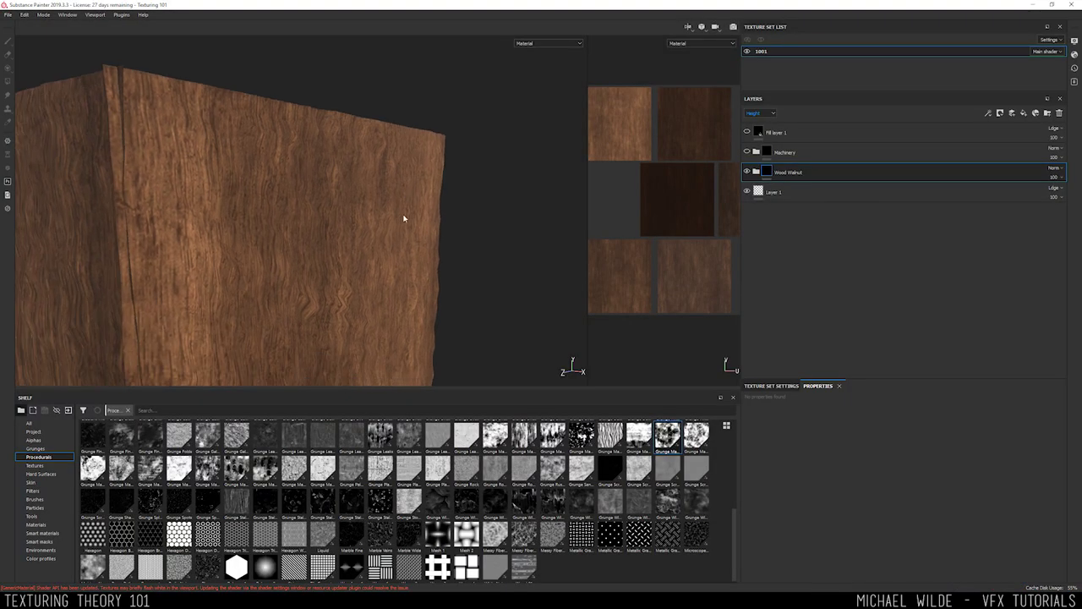
Lower the Wood Walnut layer's opacity from 100 to 84, viewing a box edge close up
mouse_move(416, 234)
alt+mouse_down()
mouse_move(456, 223)
mouse_move(413, 214)
mouse_move(377, 228)
alt+mouse_up()
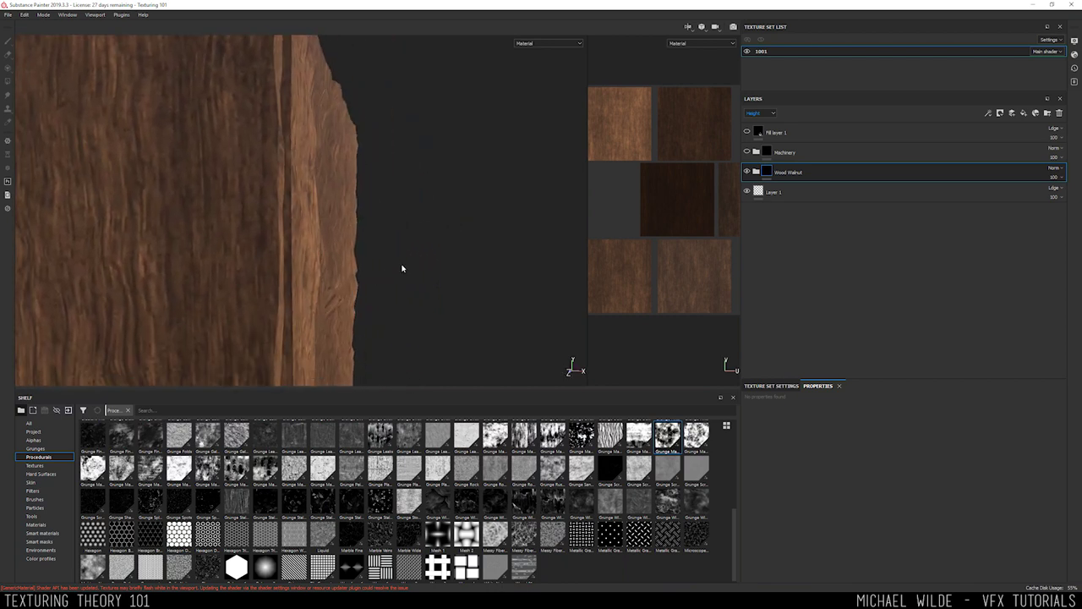
click(1057, 177)
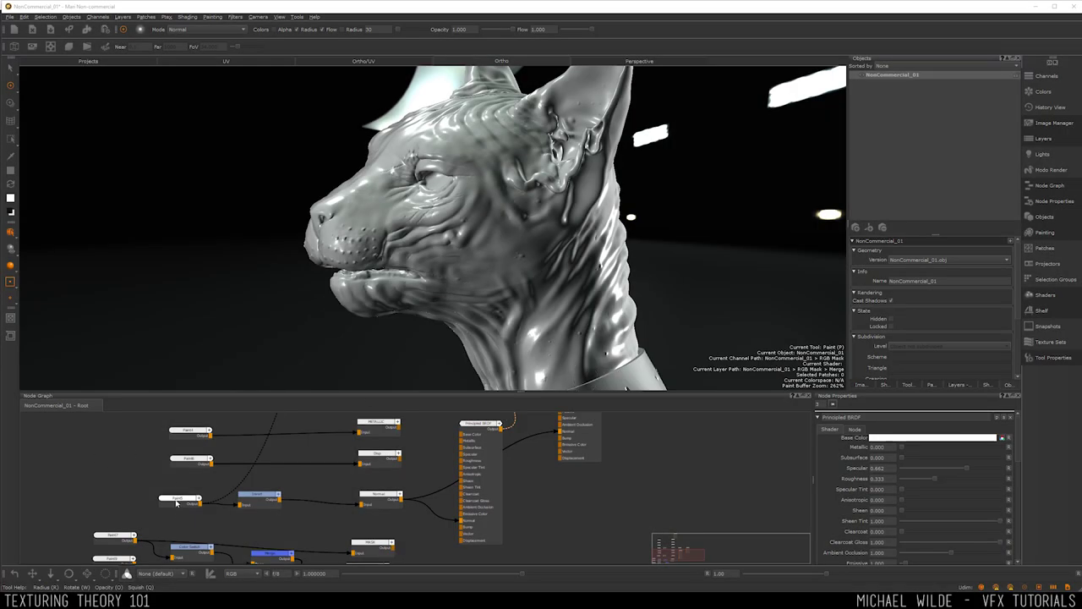
Select the normal-map Paint node to show the cat head in flat blue normal-map colours
click(179, 502)
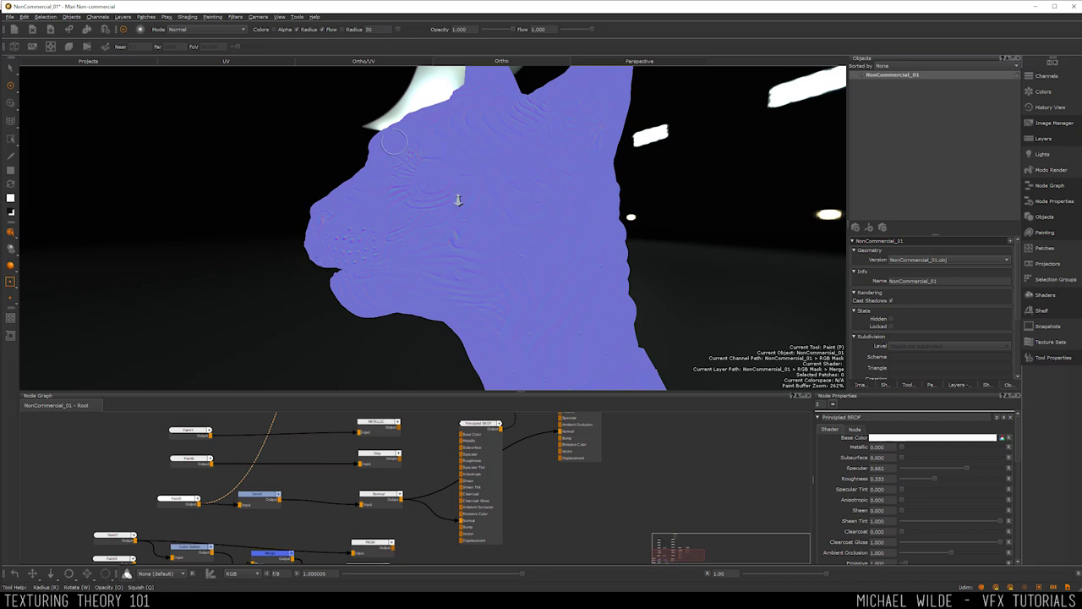
Zoom and orbit around the cat's muzzle to inspect the normal-map detail, then zoom back out
alt+right_drag(457, 201, 512, 212)
mouse_move(512, 212)
alt+mouse_down()
mouse_move(446, 203)
mouse_move(495, 225)
mouse_move(421, 240)
alt+mouse_up()
alt+right_drag(421, 240, 515, 234)
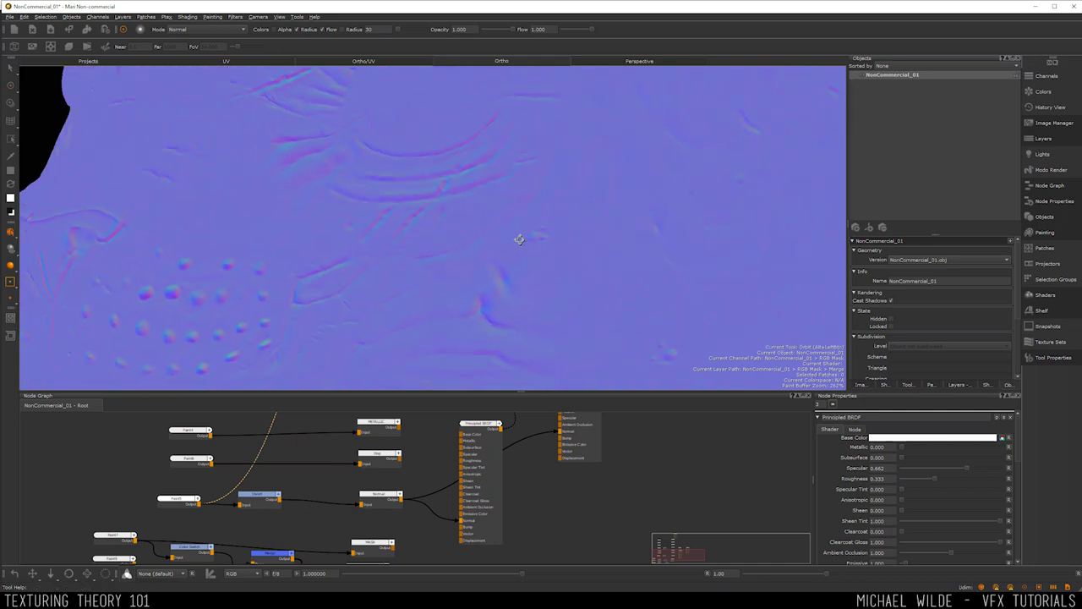
alt+right_drag(406, 241, 305, 252)
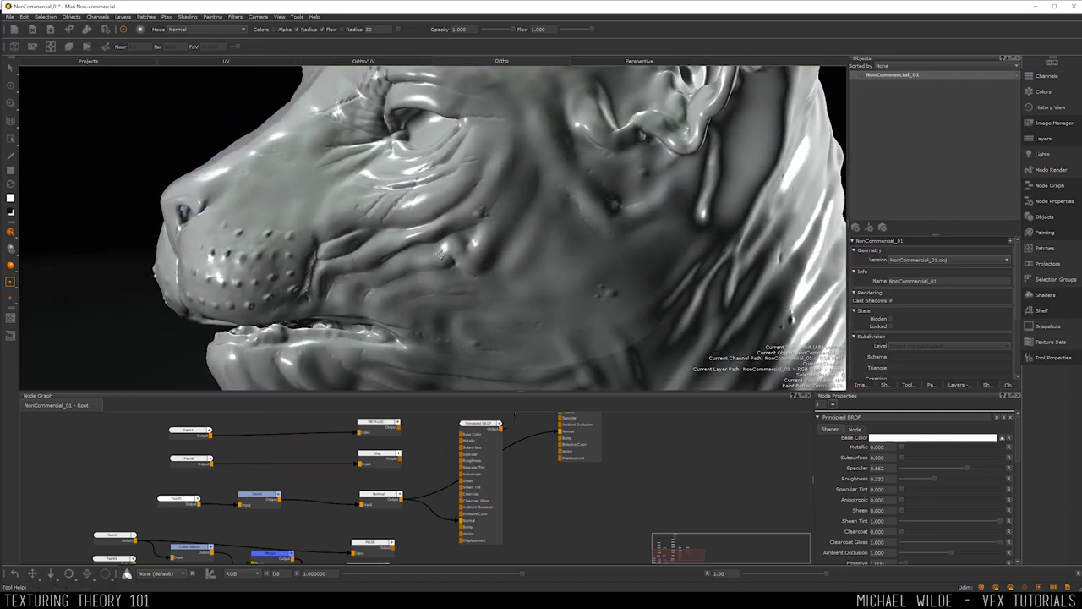
Toggle the Principled BRDF Normal input with undo/redo to compare, leaving it disconnected
mouse_move(473, 221)
alt+mouse_down()
mouse_move(429, 222)
mouse_move(461, 240)
alt+mouse_up()
key(ctrl+z)
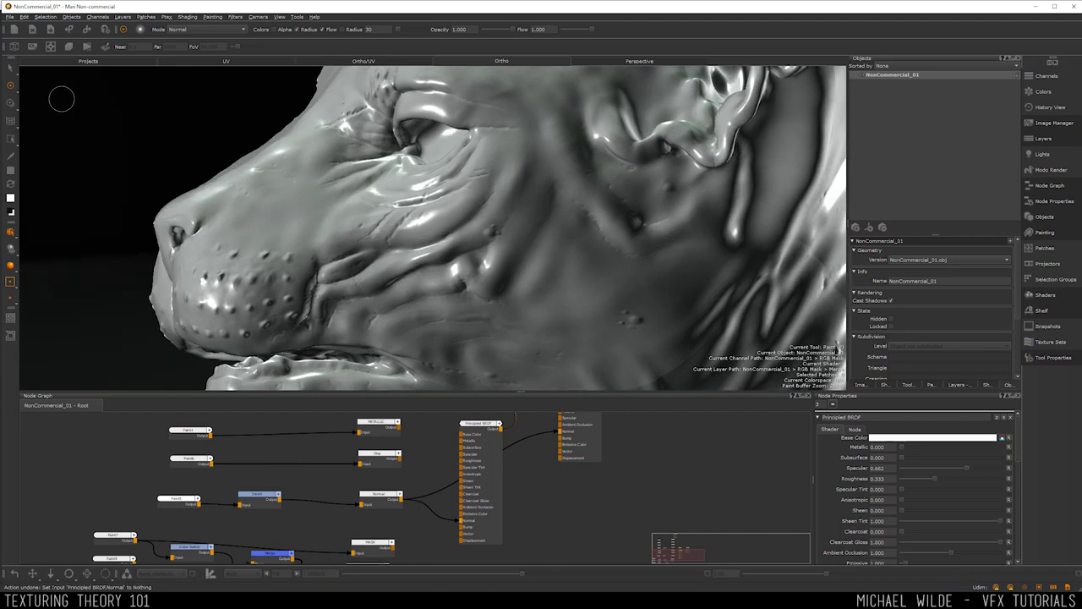
key(ctrl+y)
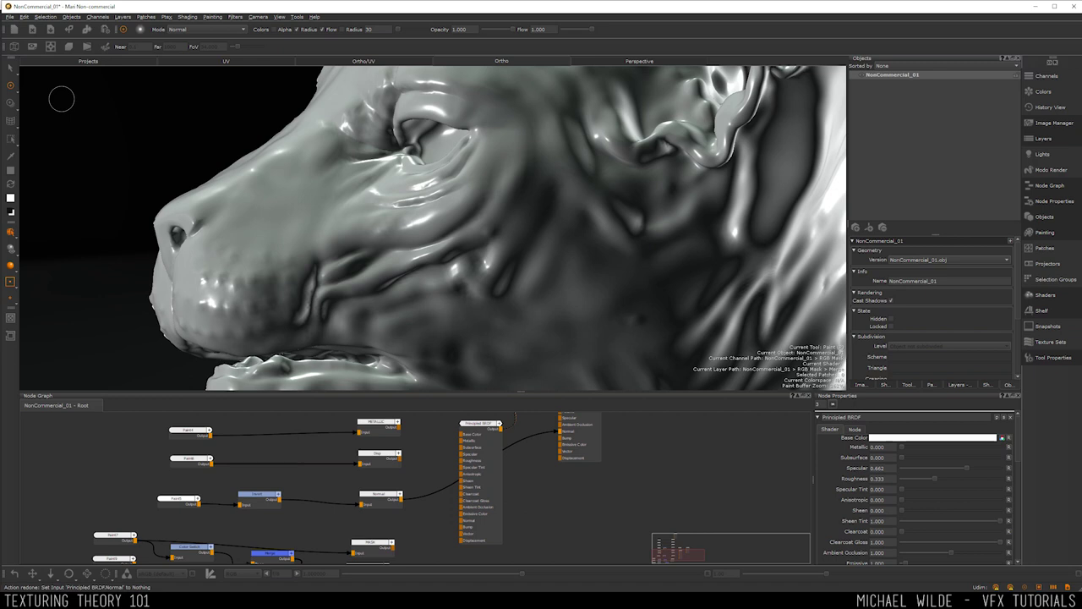
key(ctrl+z)
key(ctrl+y)
key(ctrl+z)
key(ctrl+y)
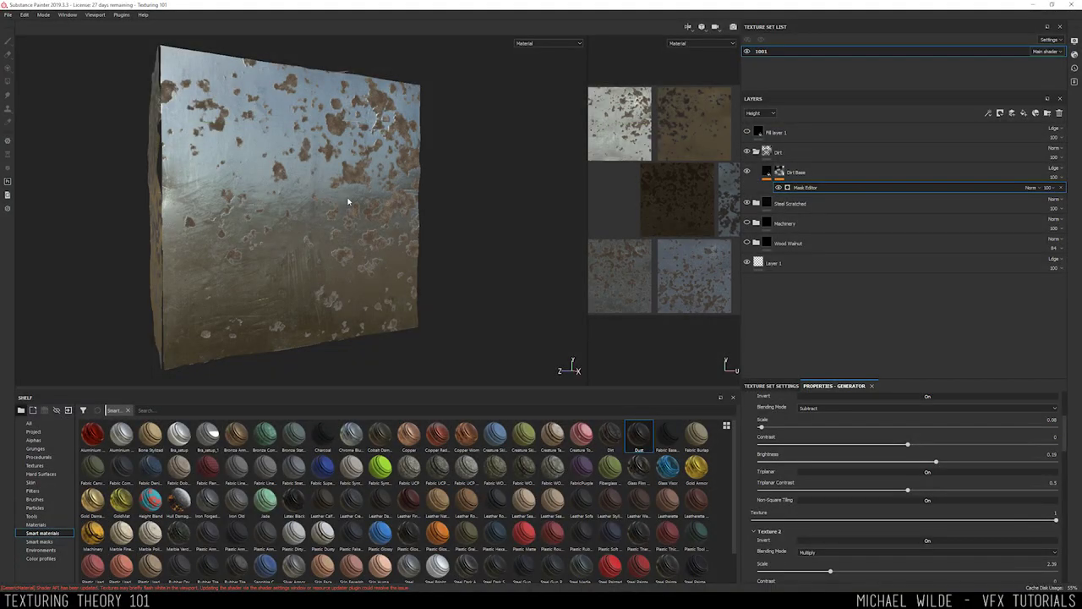
Display the Metallic channel alone and frame the steel panel, its dirt patches showing black
alt+drag(348, 201, 390, 186)
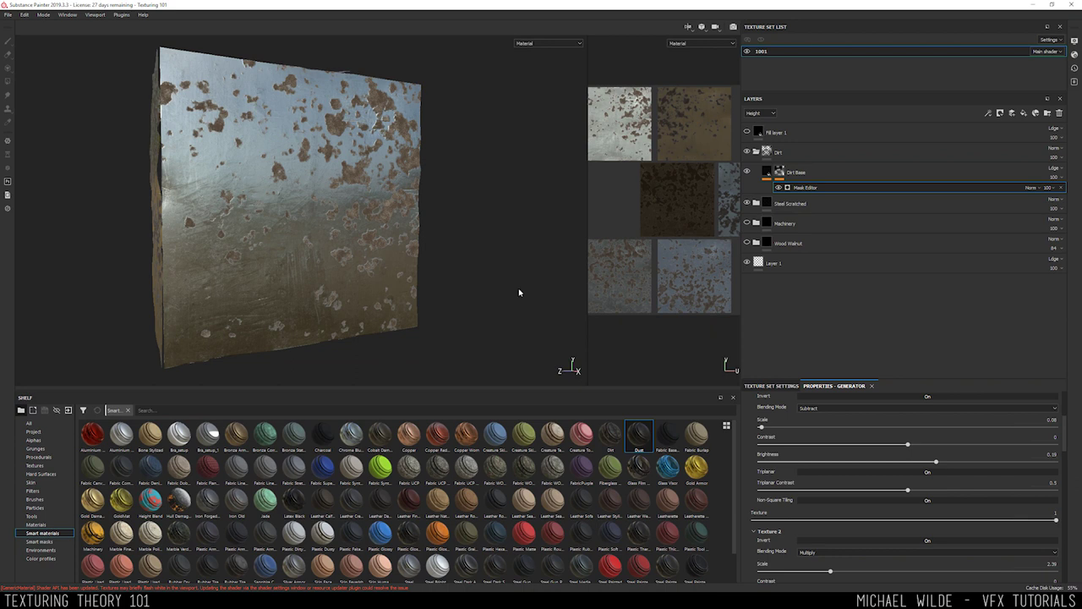
alt+drag(519, 293, 386, 225)
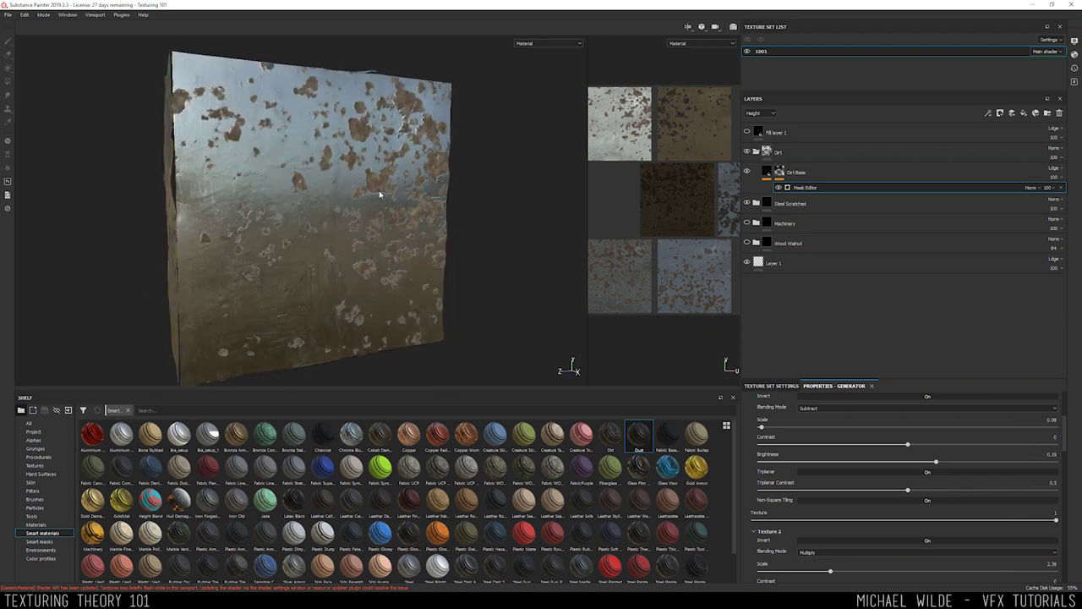
click(533, 44)
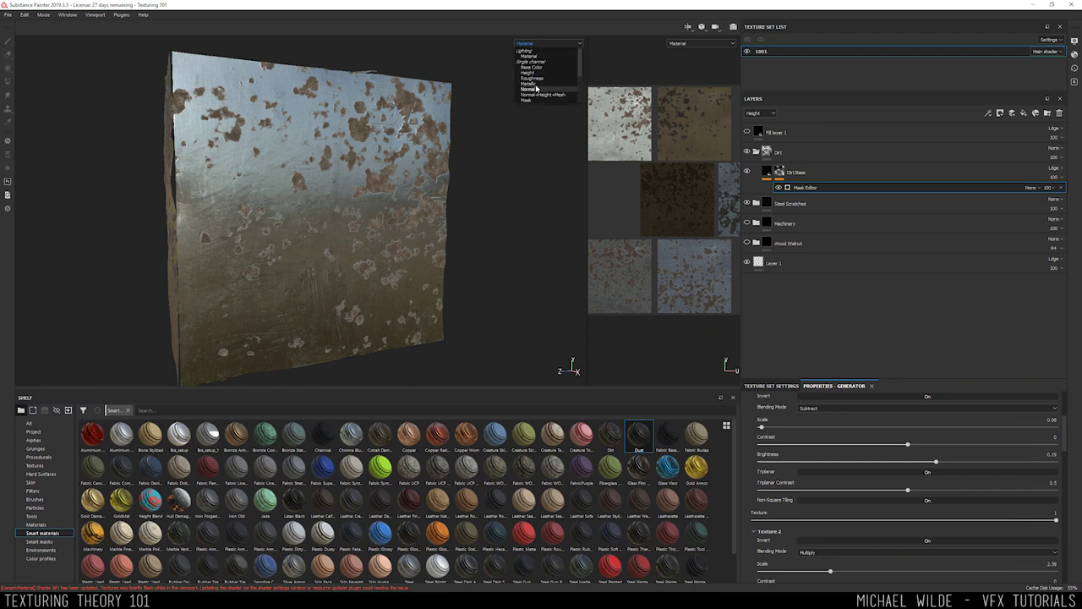
click(535, 88)
alt+drag(314, 187, 298, 171)
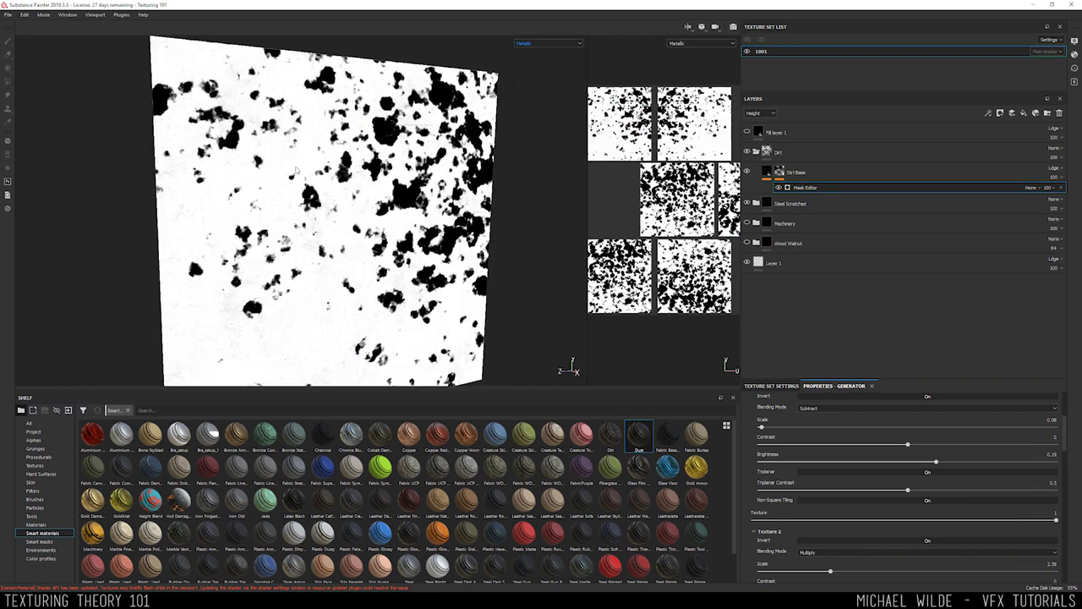
alt+drag(362, 152, 367, 149)
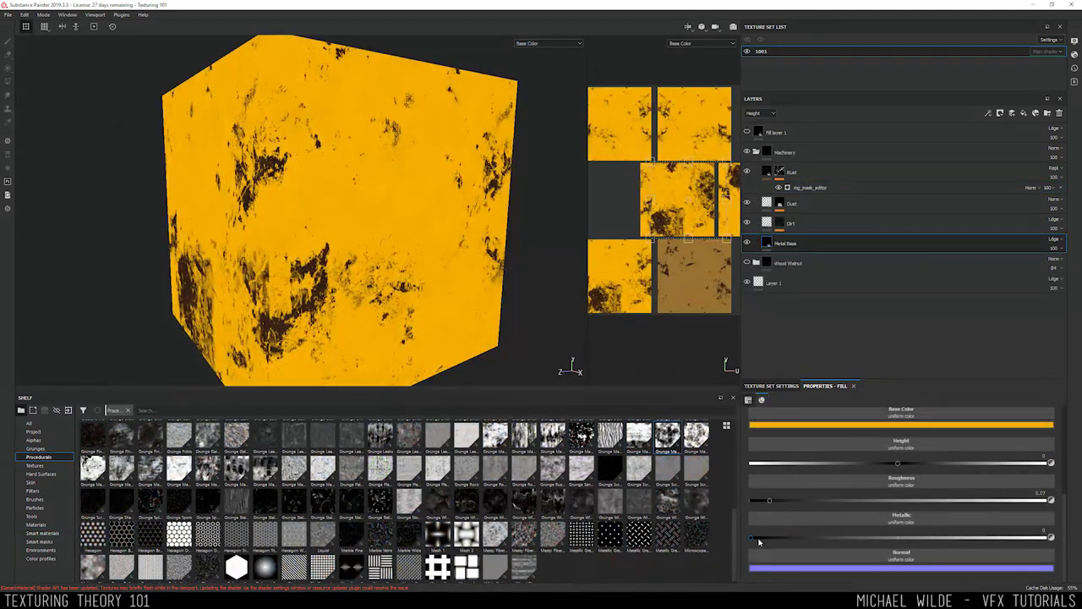
Raise the Metal Base layer's Metallic to 1 and orbit to see the gold reflections
drag(754, 541, 758, 542)
key(m)
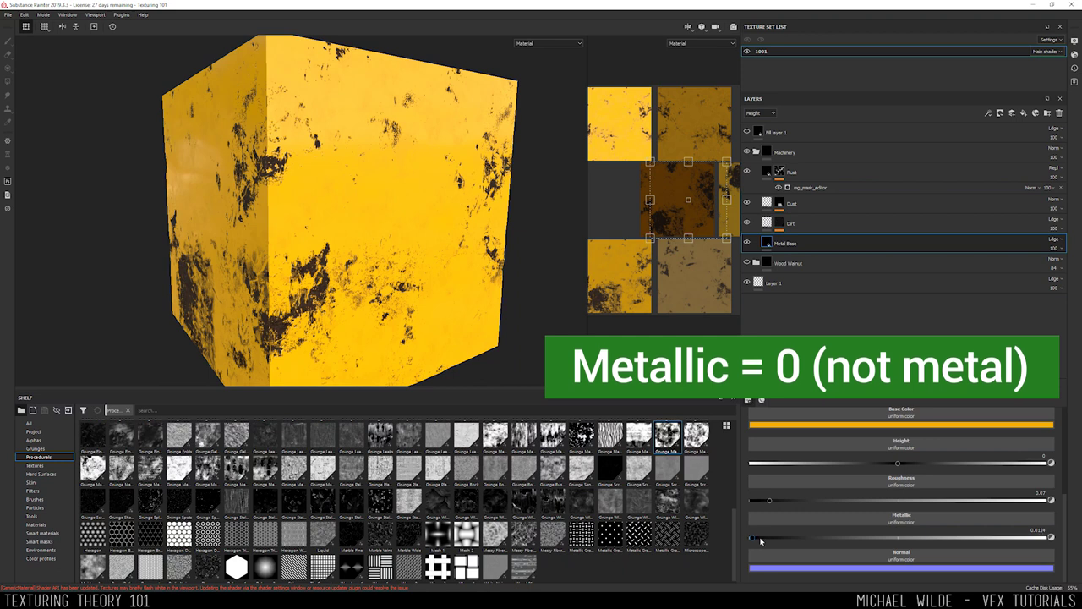
drag(755, 538, 1051, 538)
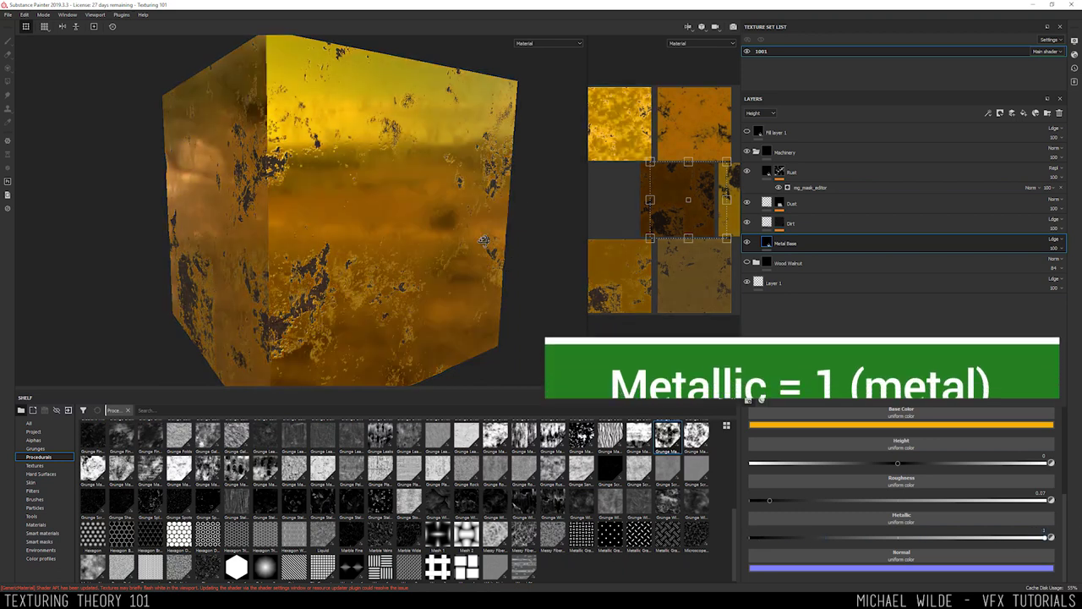
alt+drag(372, 220, 394, 216)
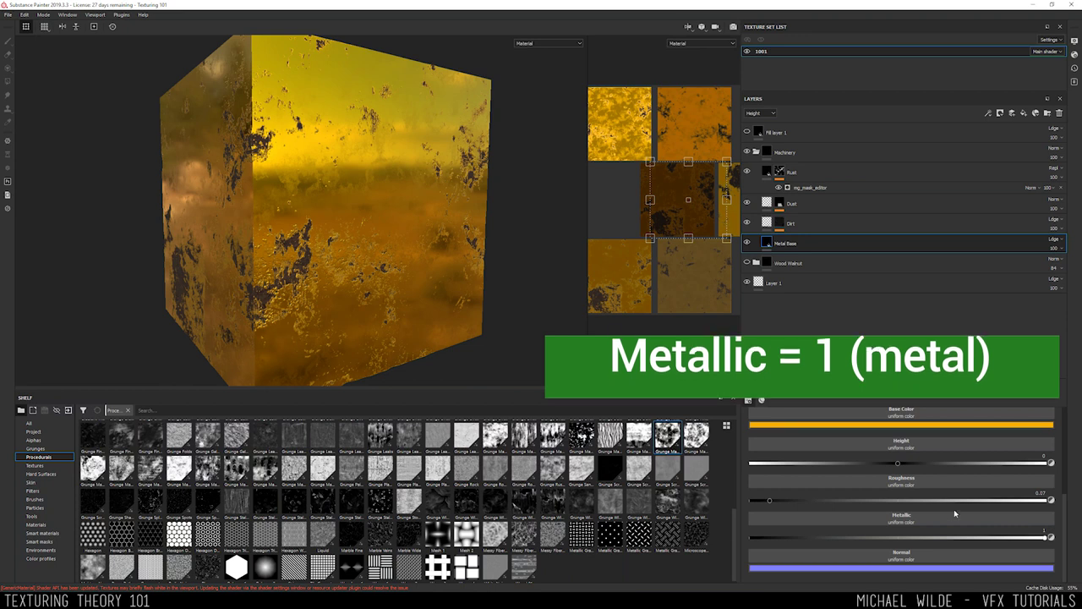
Test Metallic at 0.85, revert to 1, return the cube face-on, and show the metallic channel
drag(1050, 538, 1001, 537)
key(ctrl+z)
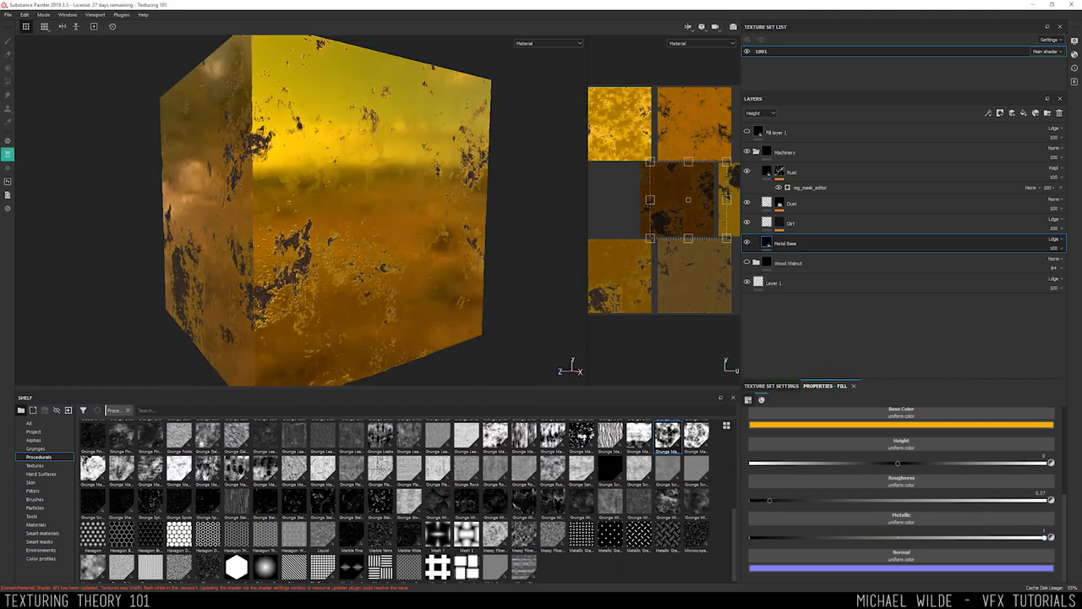
alt+drag(407, 251, 366, 199)
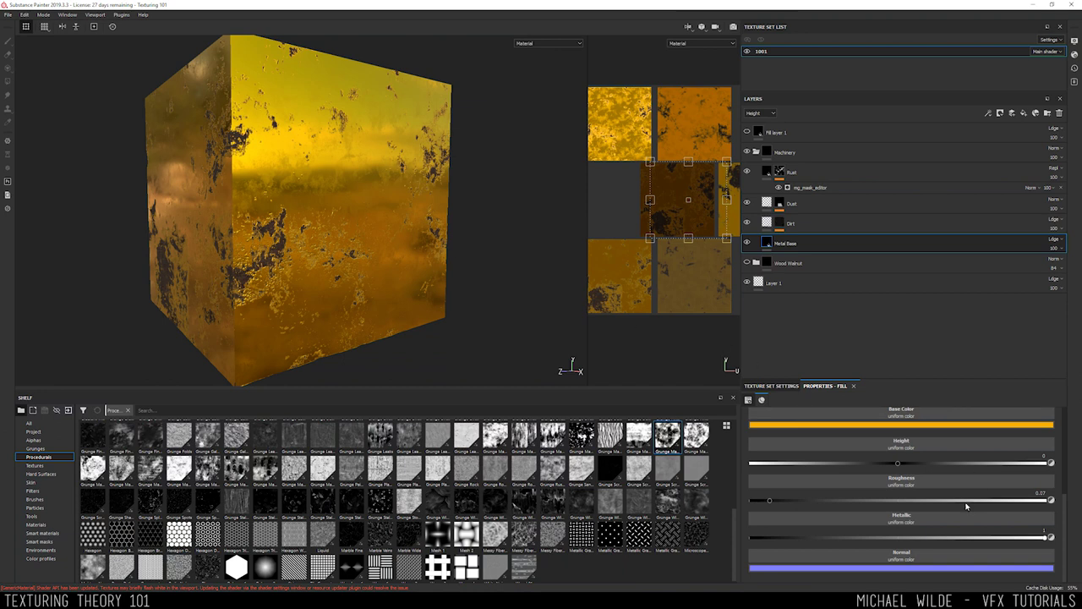
click(559, 44)
In the metallic channel view, make Fill layer 1 fully rough and matte, then show the Machinery material
click(536, 91)
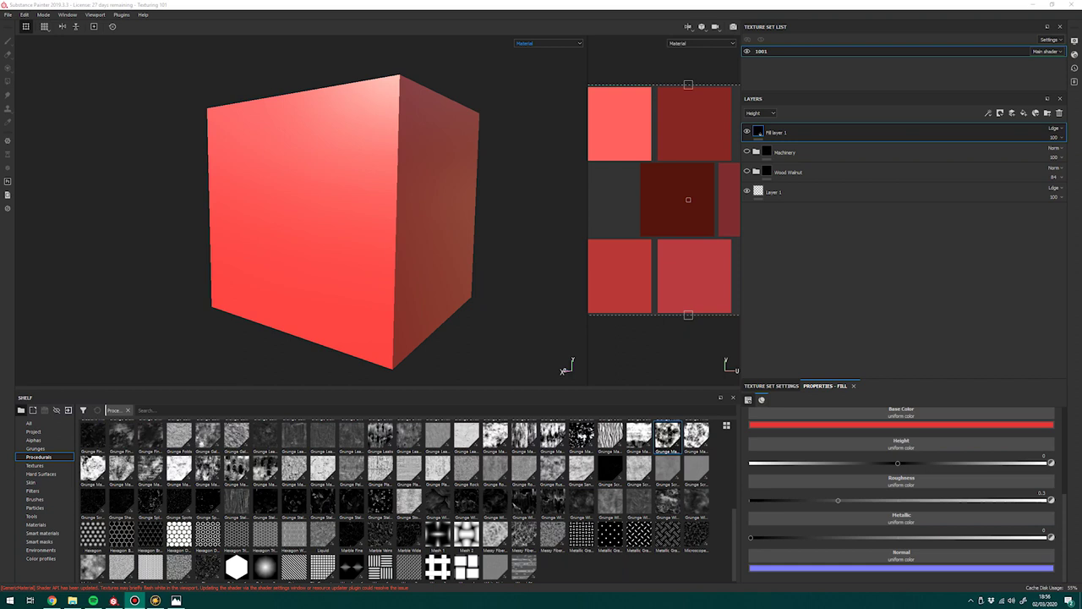
drag(838, 499, 755, 506)
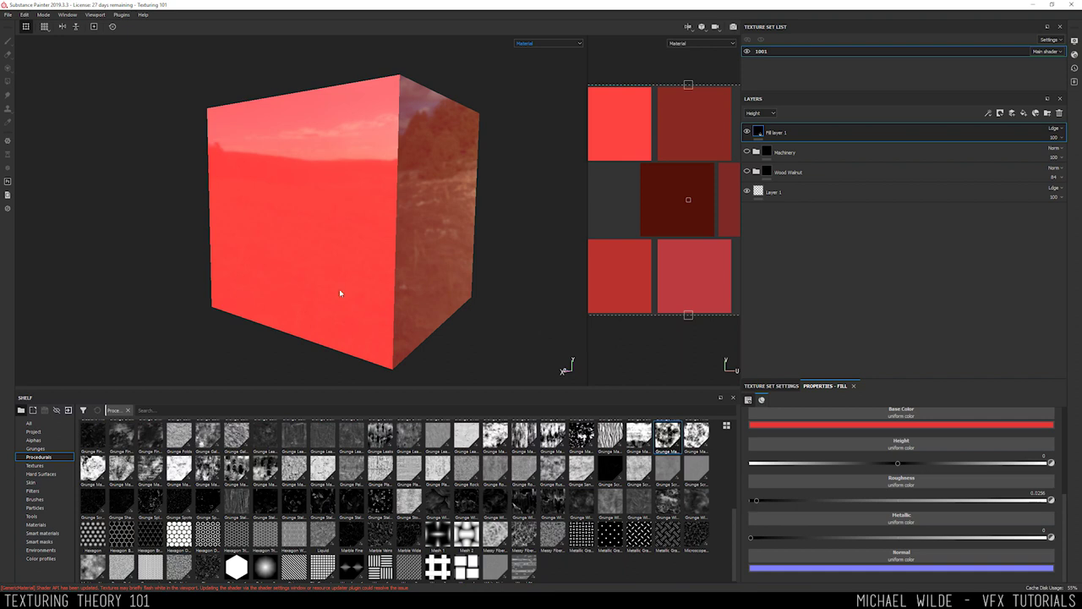
click(784, 152)
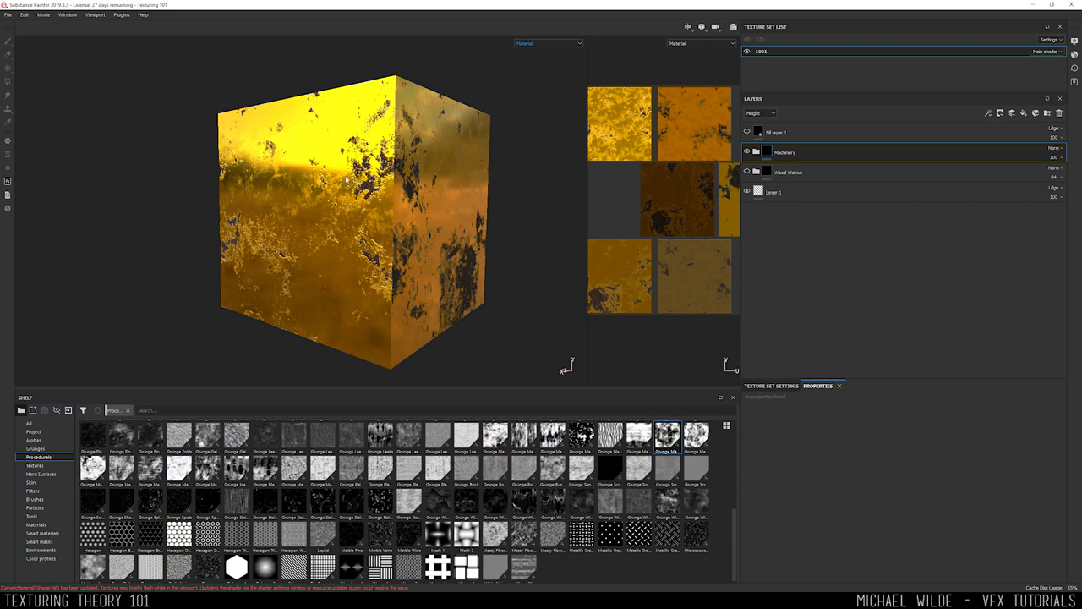
scroll(345, 179, up, 8)
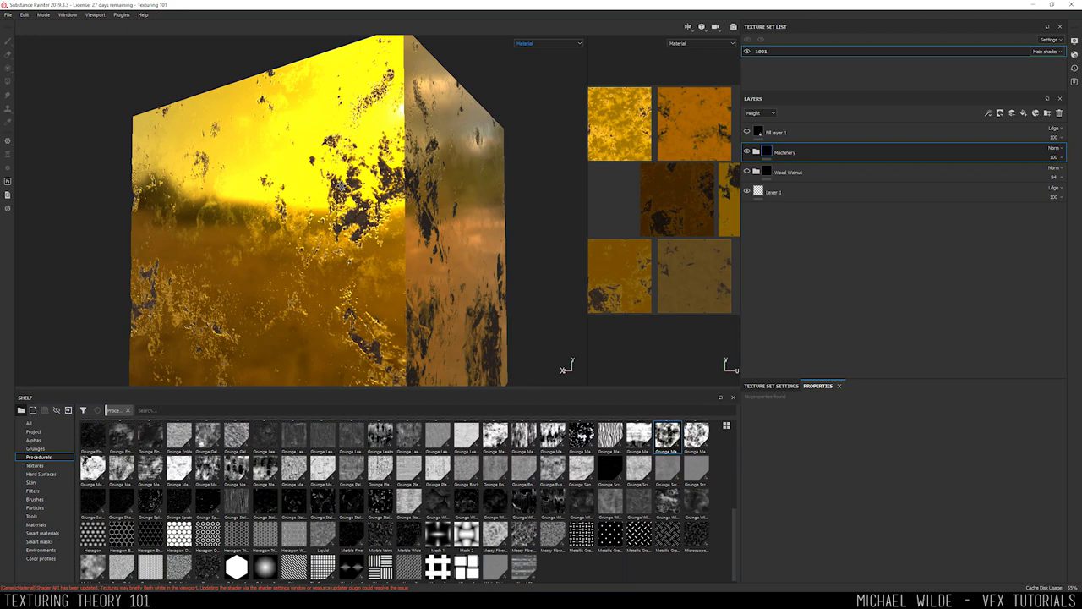
alt+drag(339, 185, 440, 120)
click(538, 44)
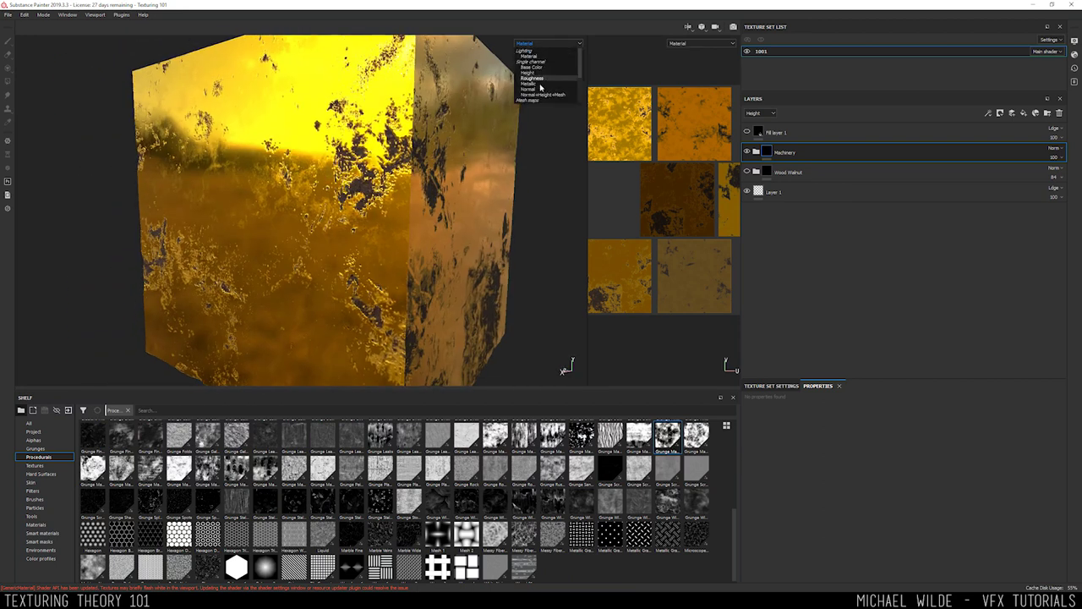
click(533, 77)
alt+drag(343, 186, 367, 188)
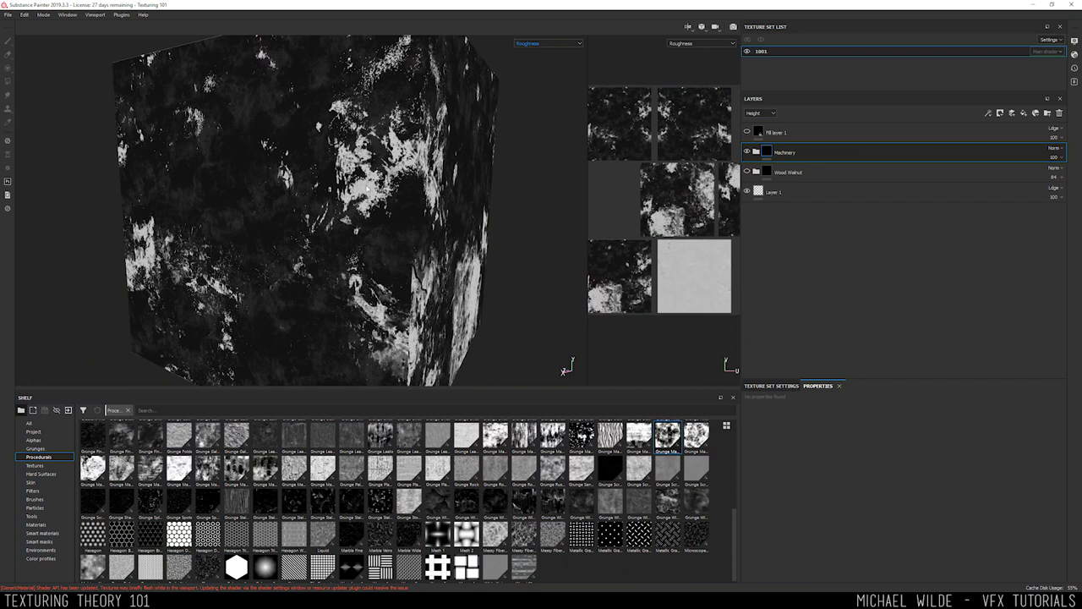
alt+drag(274, 214, 302, 236)
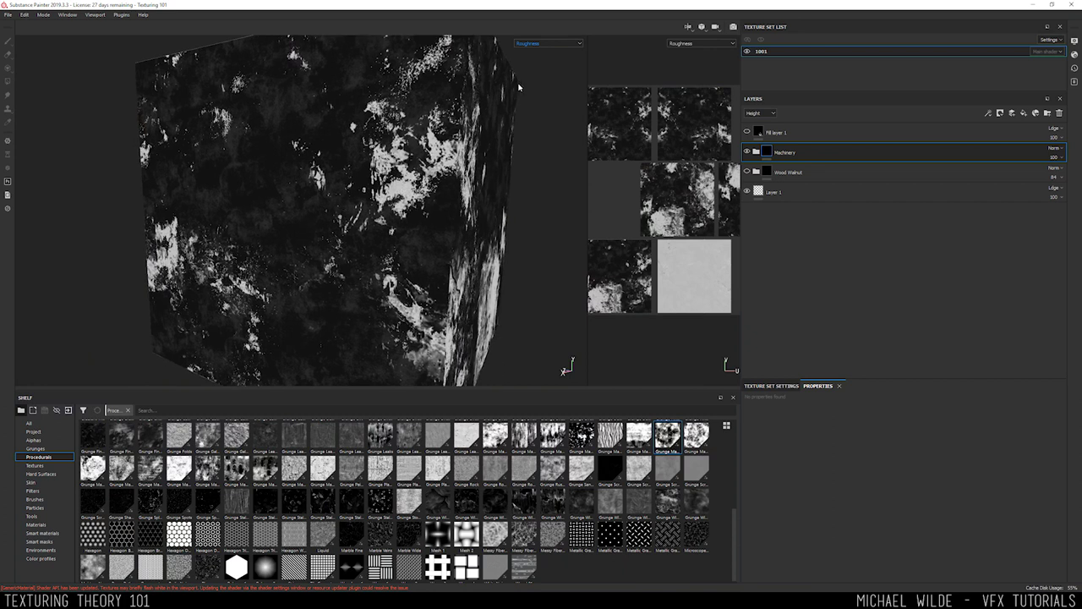
click(543, 43)
click(530, 57)
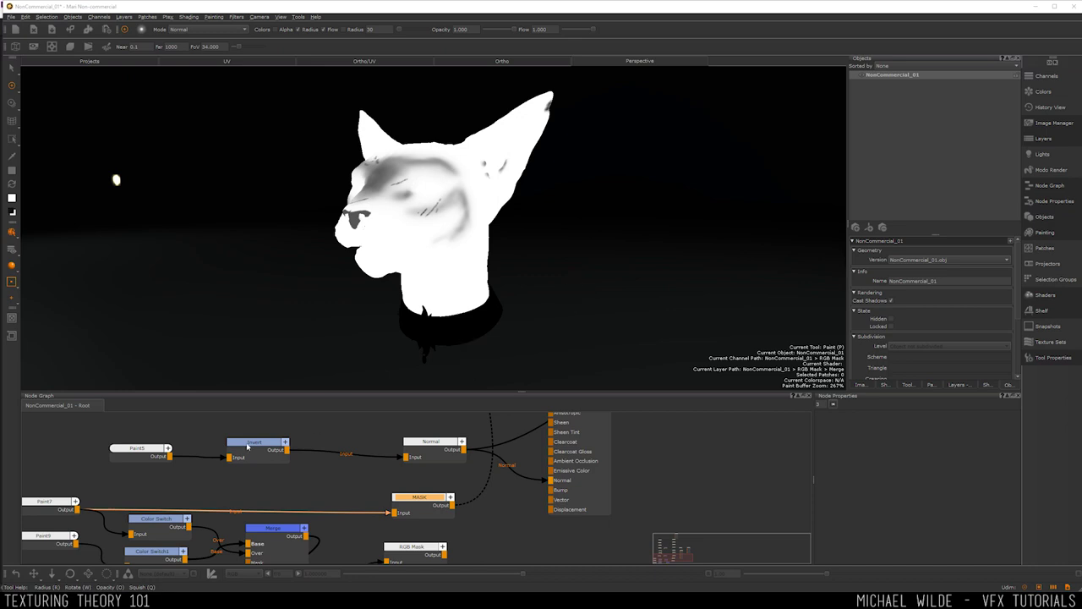
Preview Paint8's collar mask, then the combined RGB Mask result, and switch to Chrome
scroll(194, 473, down, 3)
scroll(169, 476, up, 3)
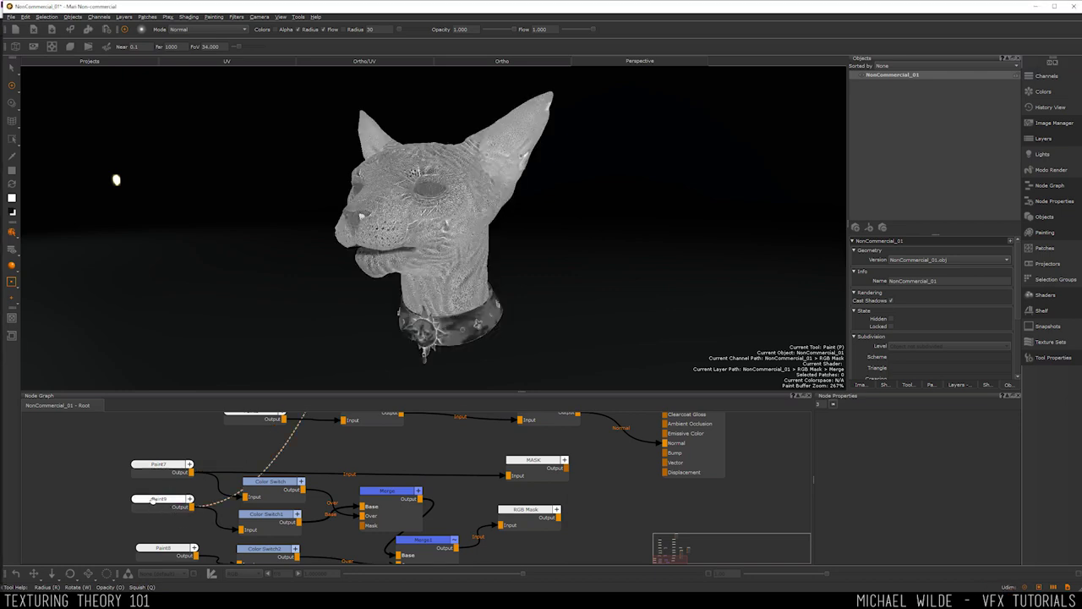
middle_drag(155, 502, 153, 491)
click(167, 541)
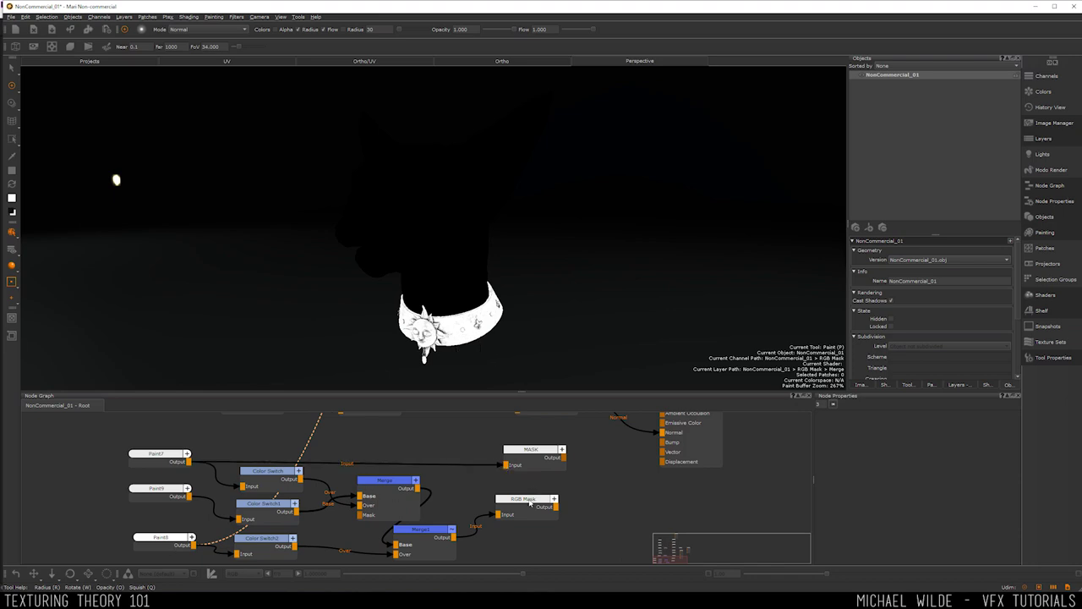
drag(530, 501, 535, 503)
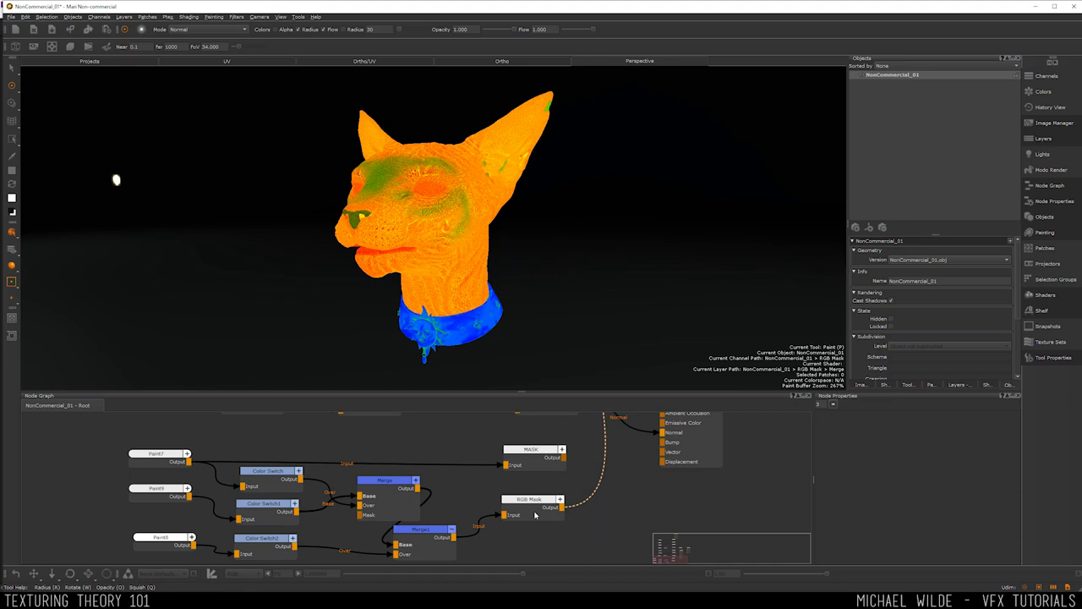
key(alt+Tab)
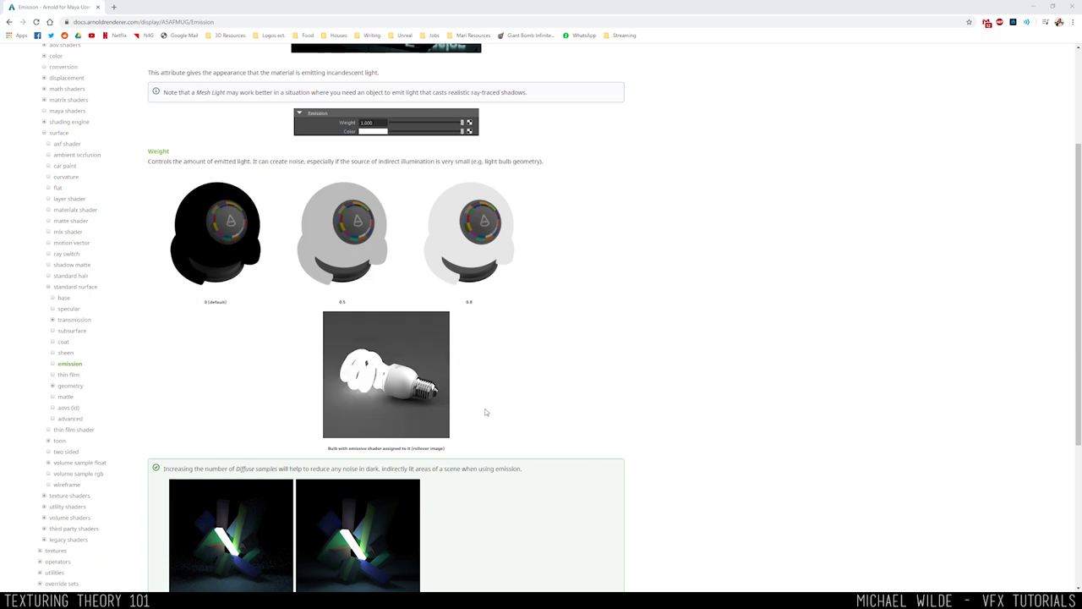
Look over the emissive bulb image in the Arnold Emission Weight section
mouse_move(369, 394)
mouse_move(367, 362)
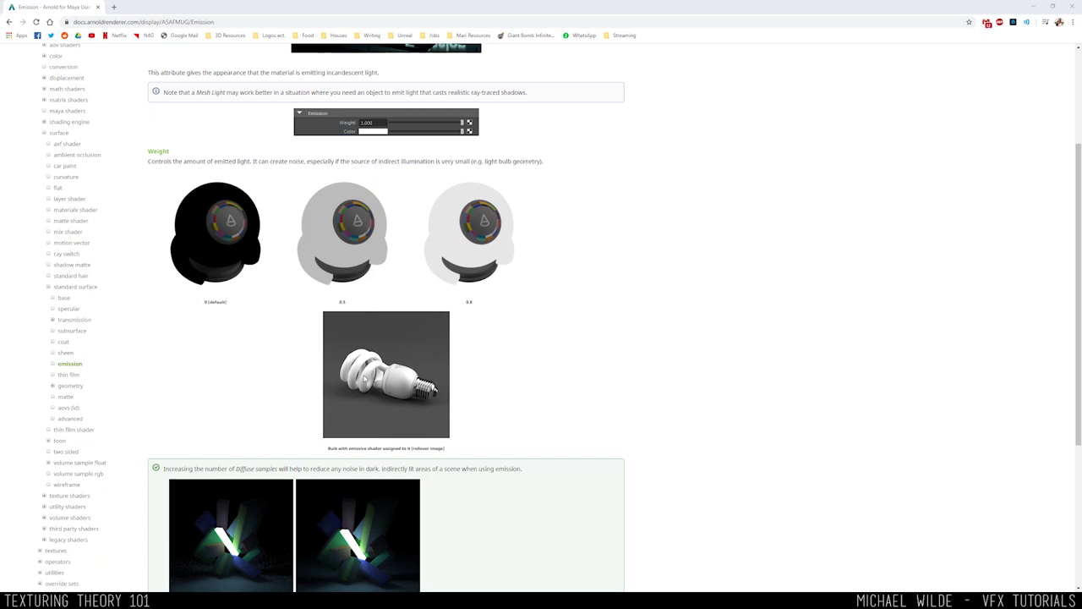